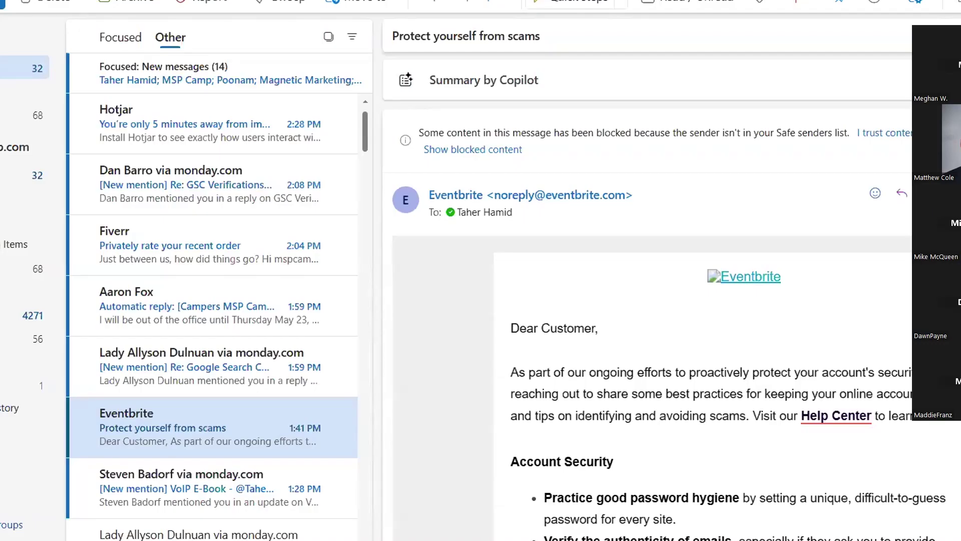
Start a new Outlook email showing the default animated MSP Camp signature banner
key(ctrl+n)
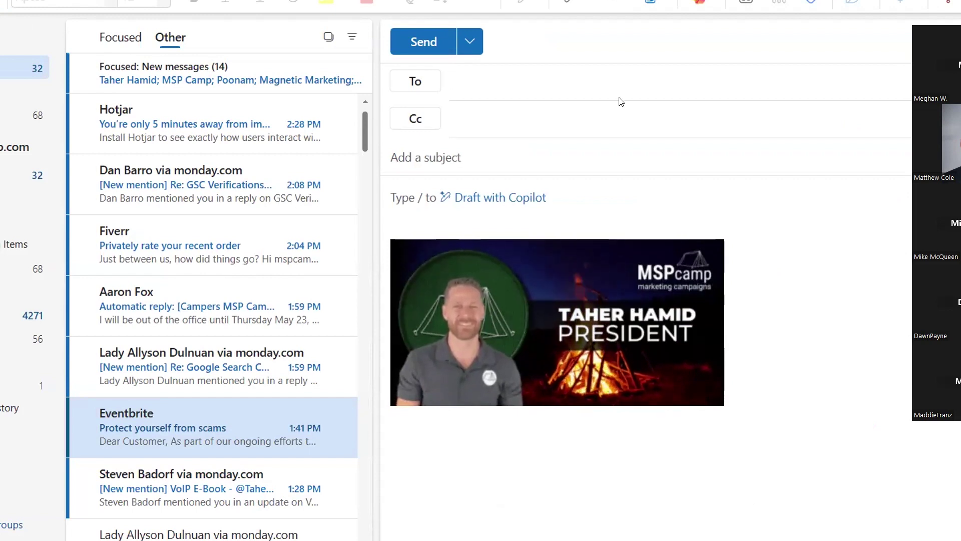
Restore the new message window to a smaller size with Super+Down
key(super+Down)
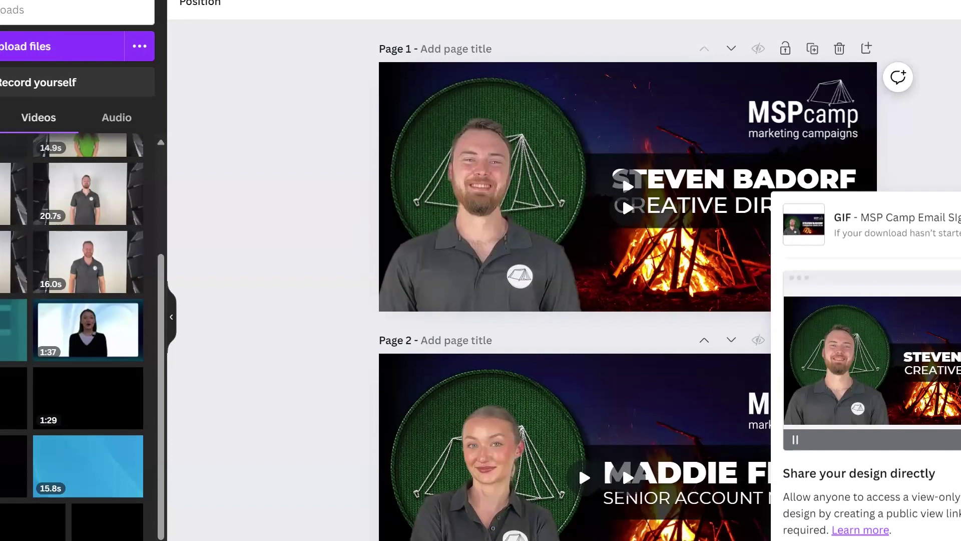
Add the 16.0s clip to Page 1, then delete it to leave the design unchanged
click(598, 218)
click(229, 193)
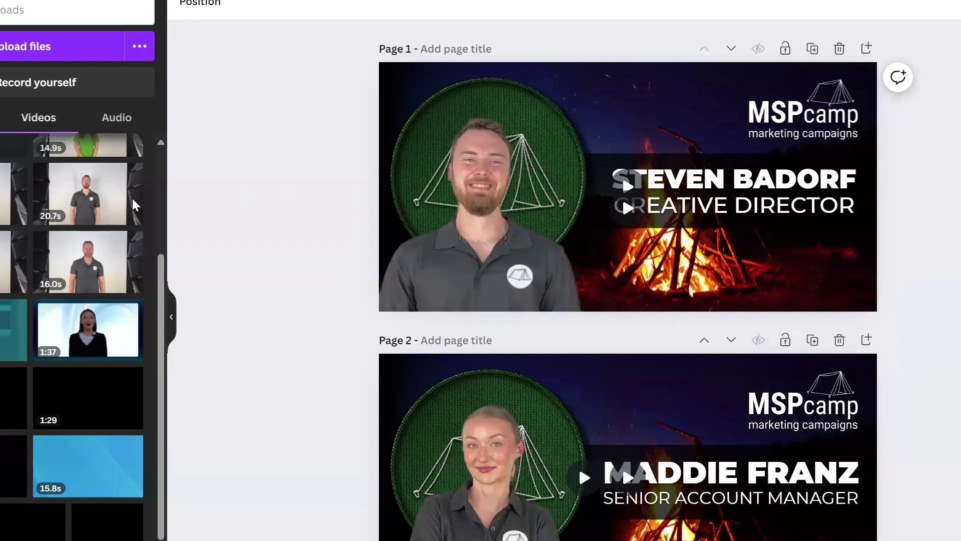
click(76, 281)
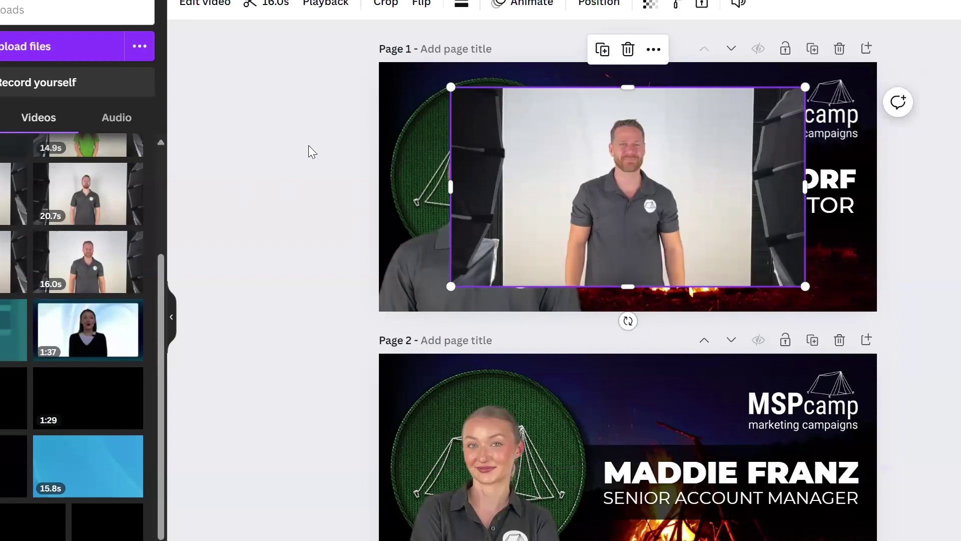
click(204, 9)
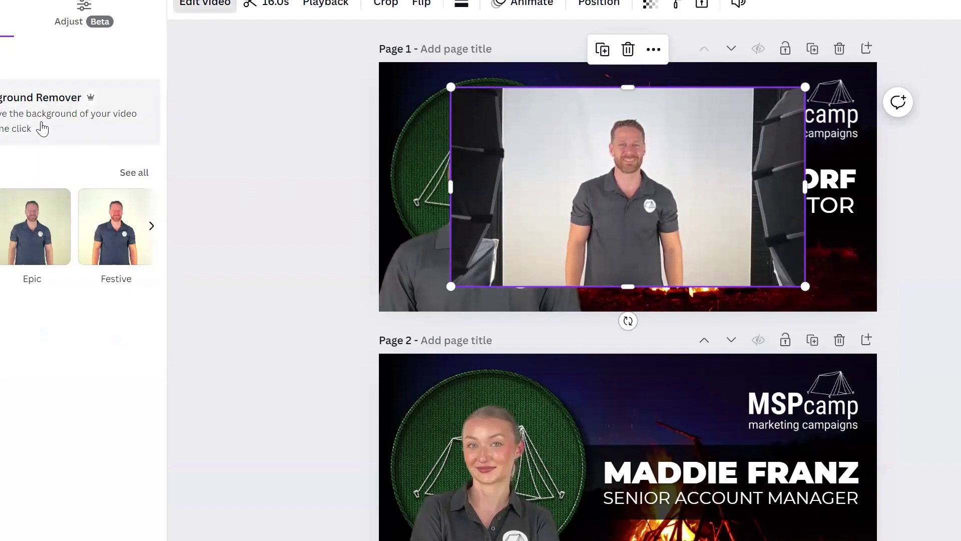
key(Delete)
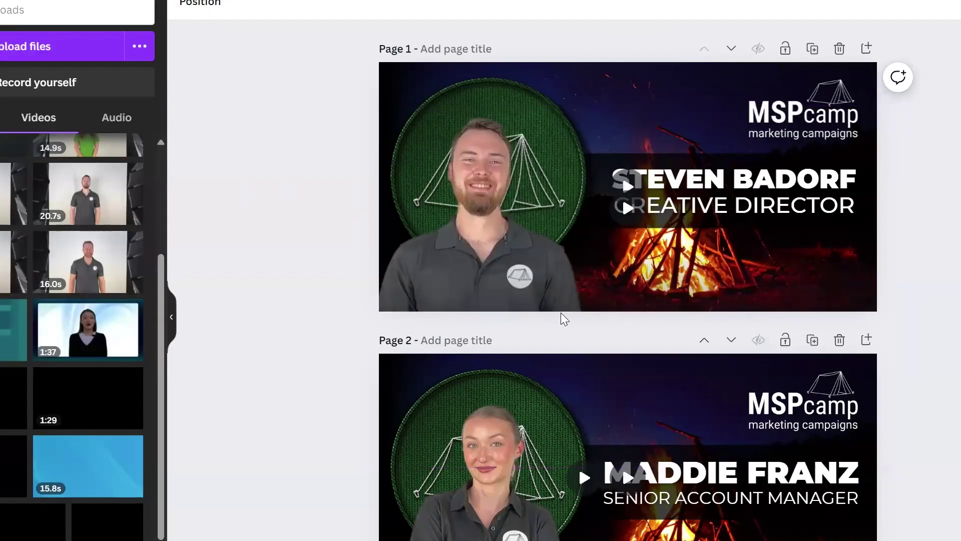
Play the Page 3 signature video, pausing and resuming it once
scroll(560, 312, down, 10)
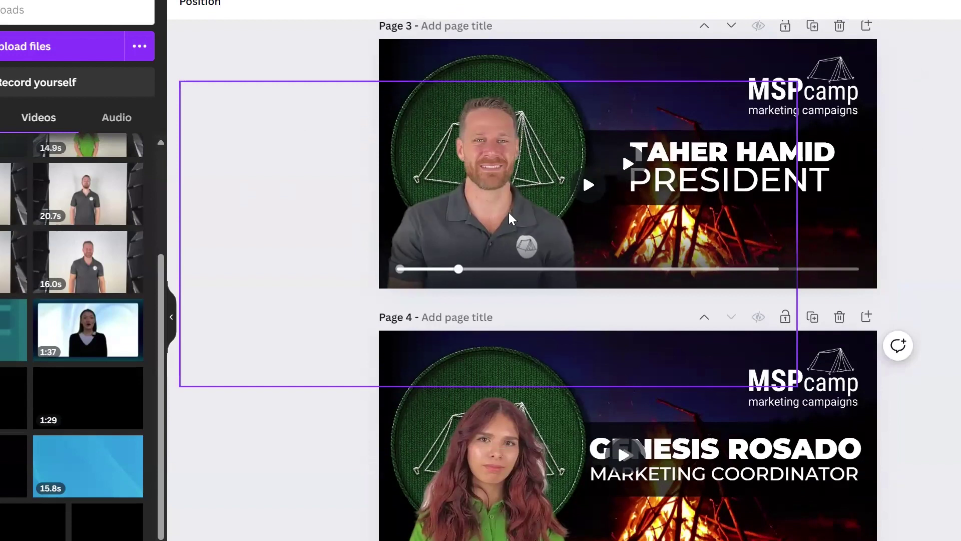
scroll(508, 212, up, 3)
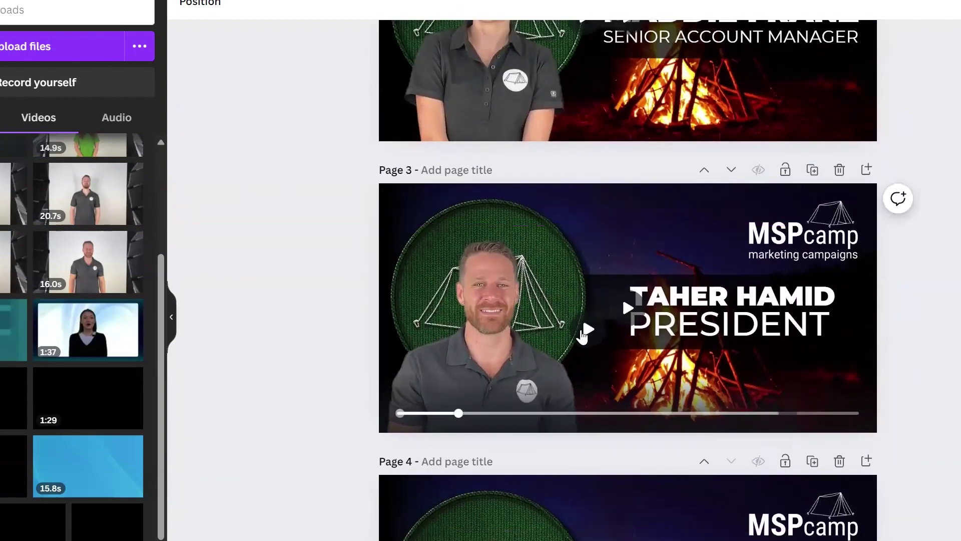
click(585, 331)
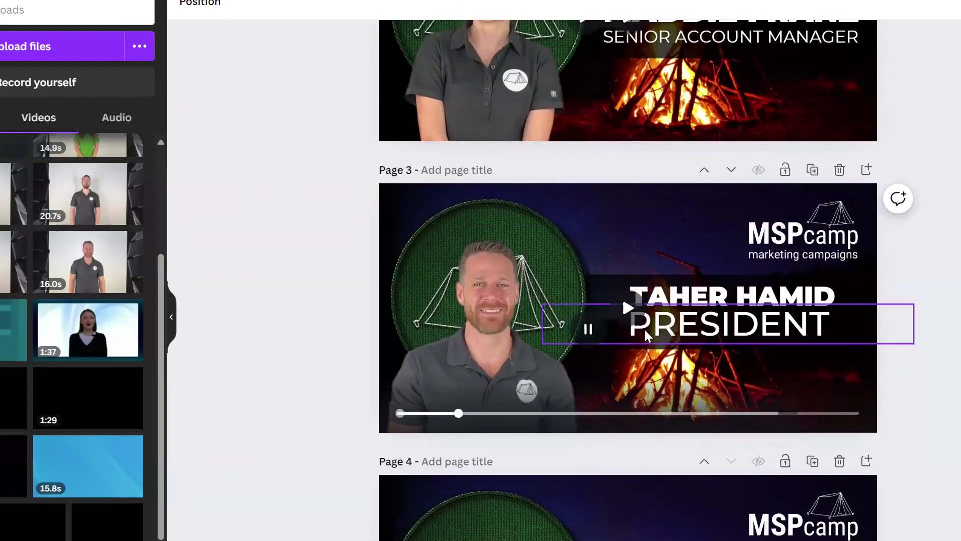
key(space)
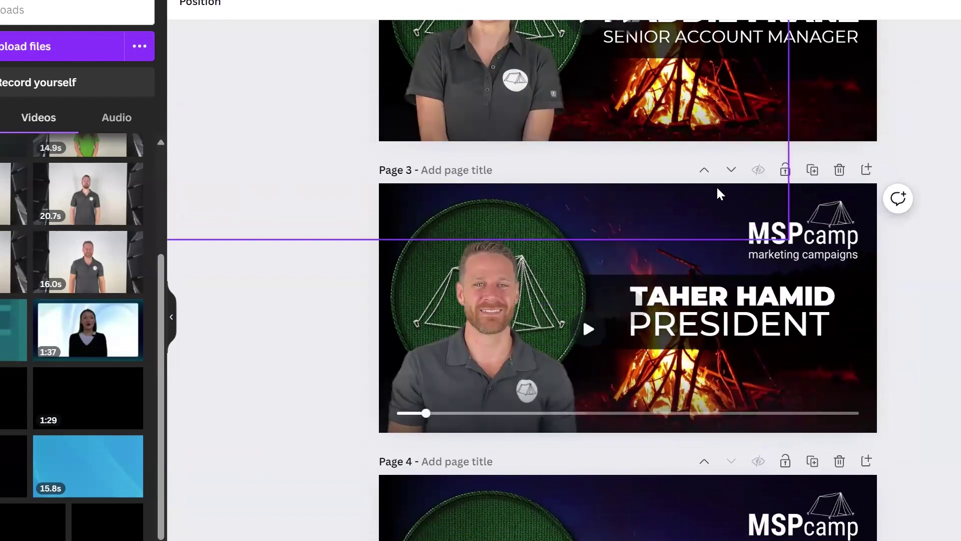
key(space)
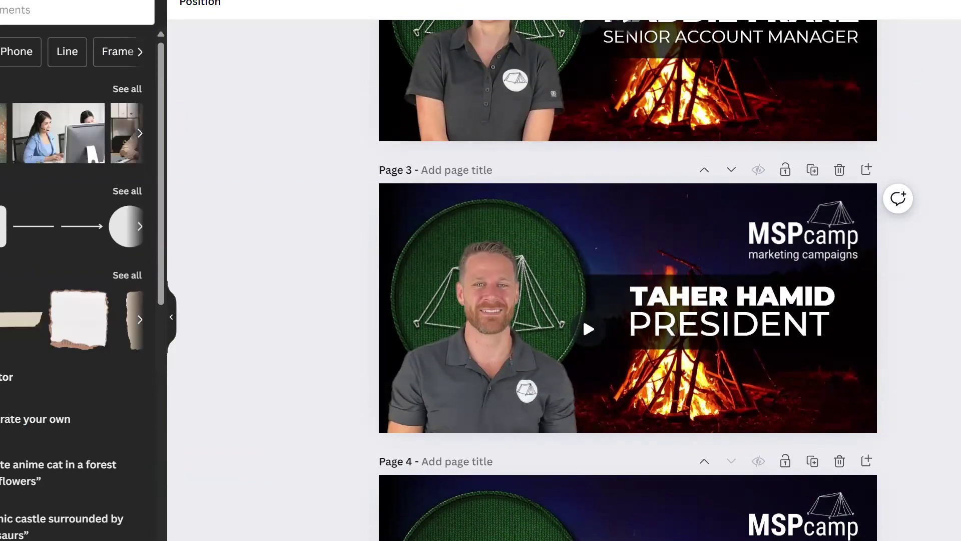
Collapse the side panel to widen the canvas and play the Page 1 signature video
click(171, 328)
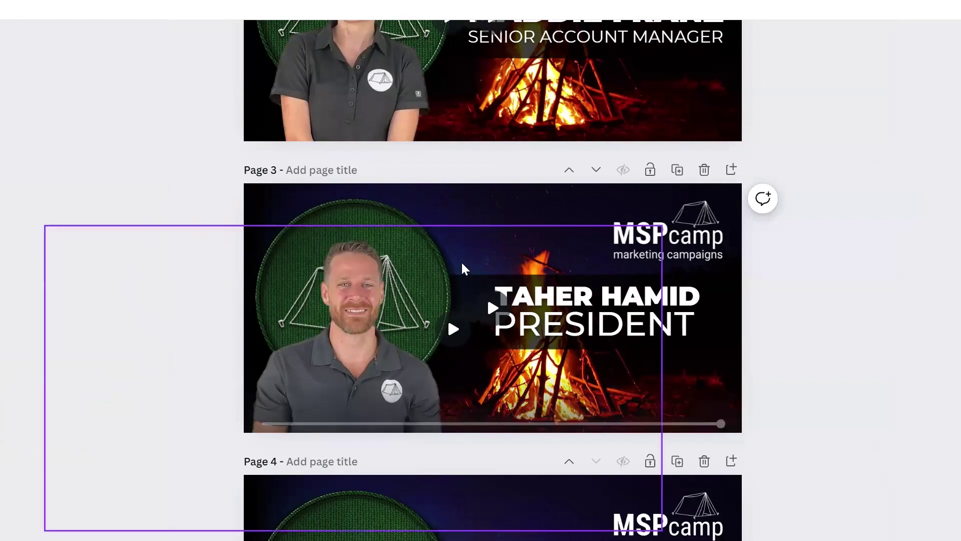
scroll(78, 179, up, 7)
scroll(78, 179, up, 2)
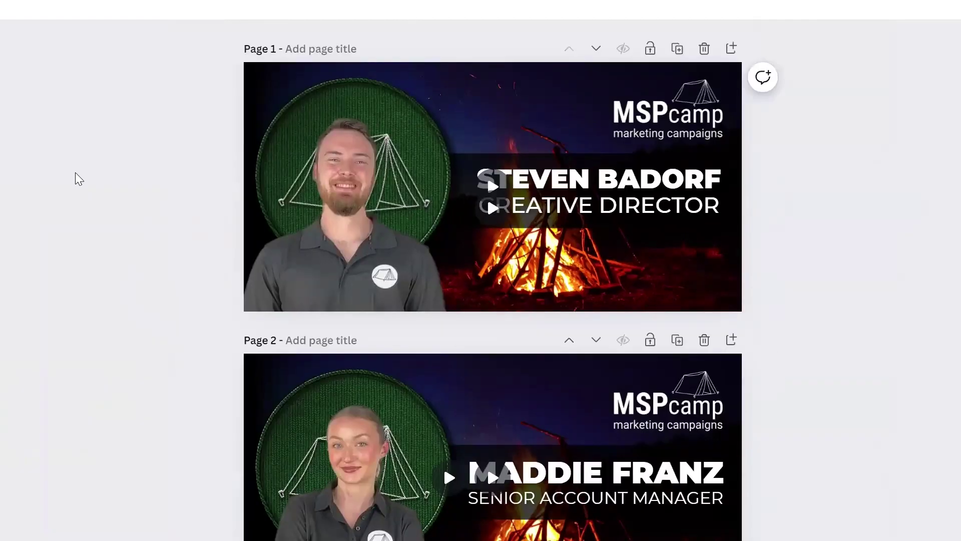
click(492, 193)
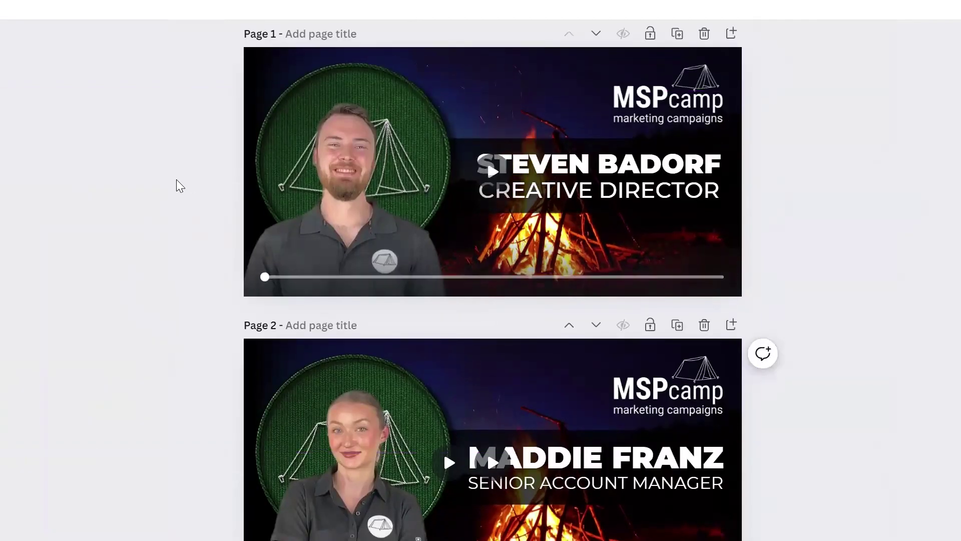
scroll(150, 137, down, 1)
scroll(150, 137, up, 2)
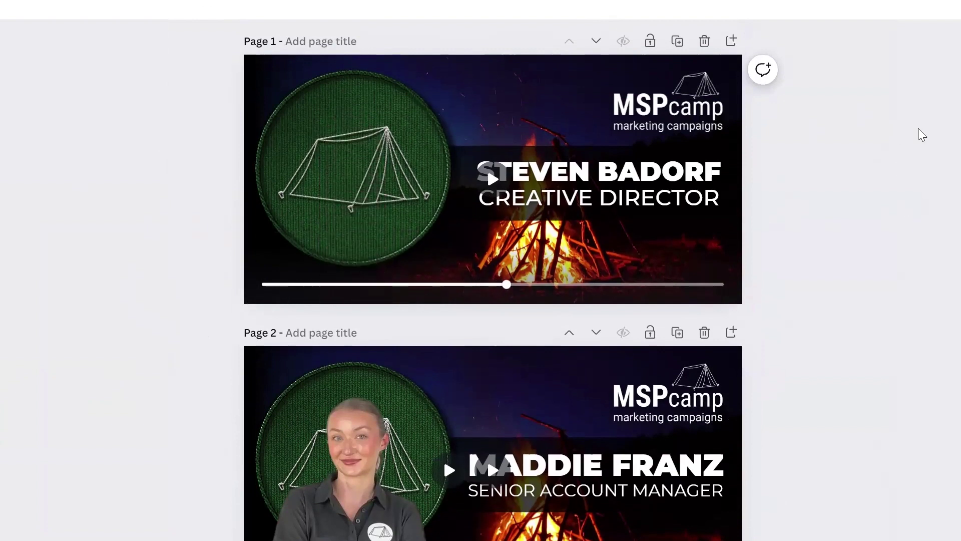
scroll(921, 134, down, 1)
scroll(913, 155, down, 1)
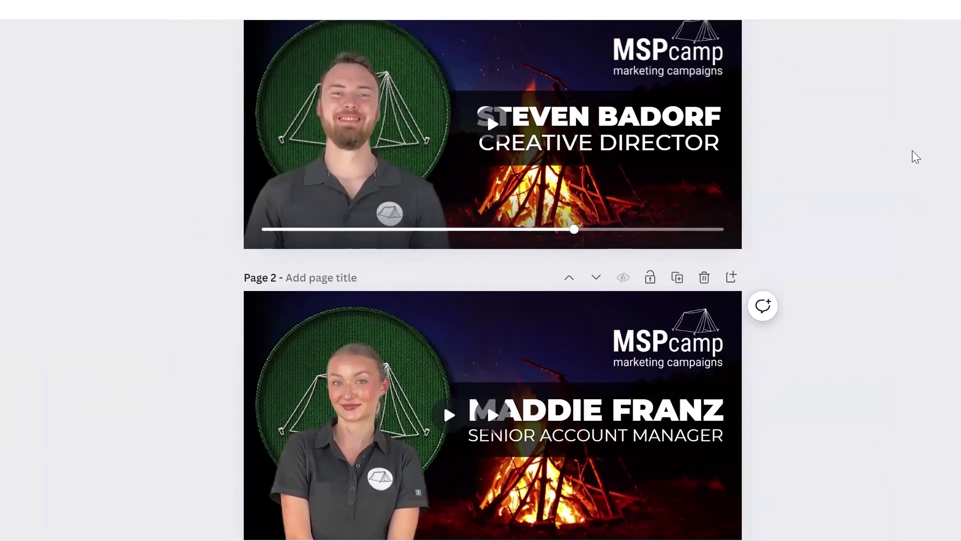
scroll(914, 156, up, 2)
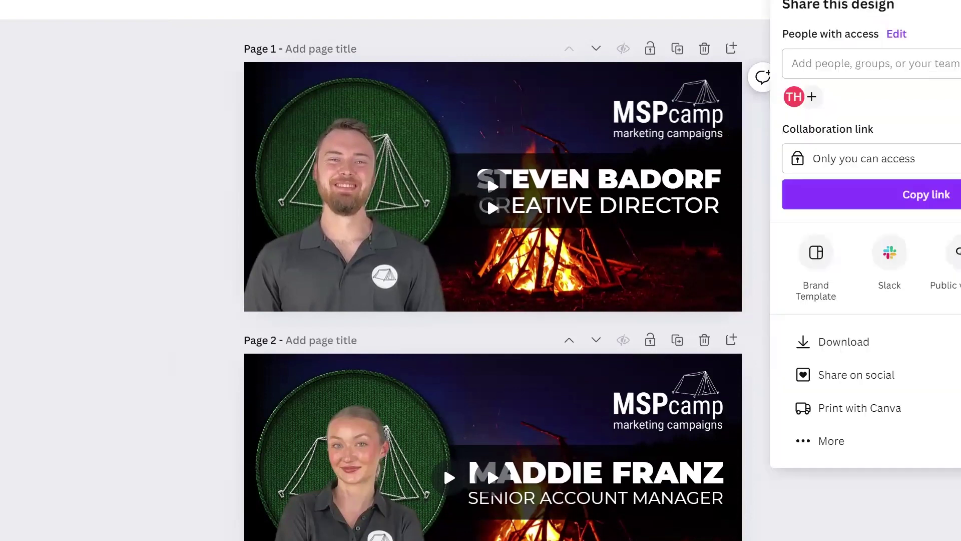
Export the MSP Camp signature design as a GIF file from the download settings
click(832, 338)
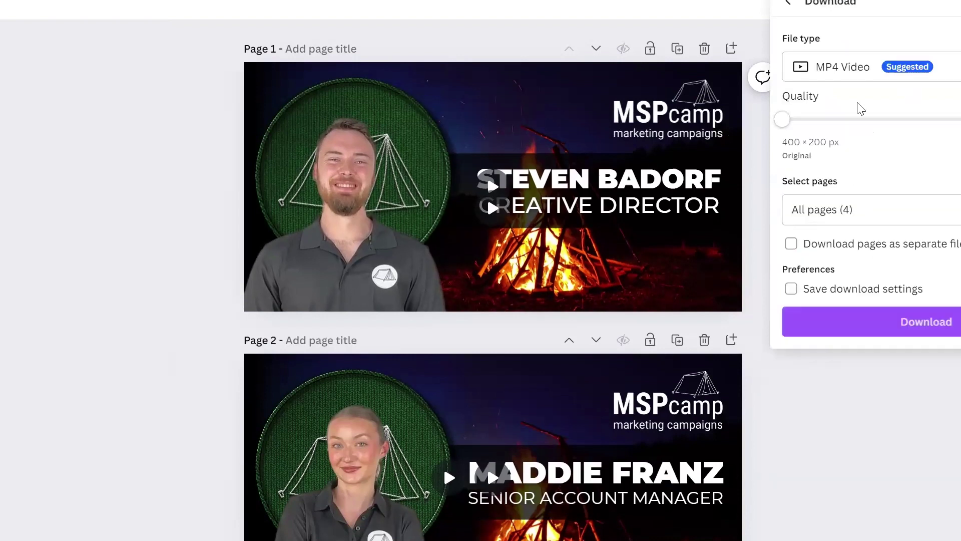
click(854, 69)
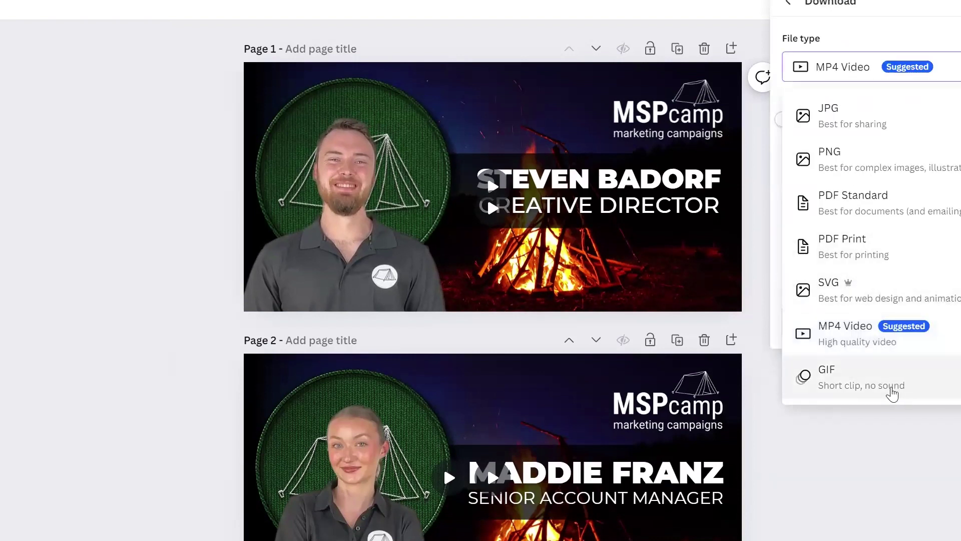
click(893, 394)
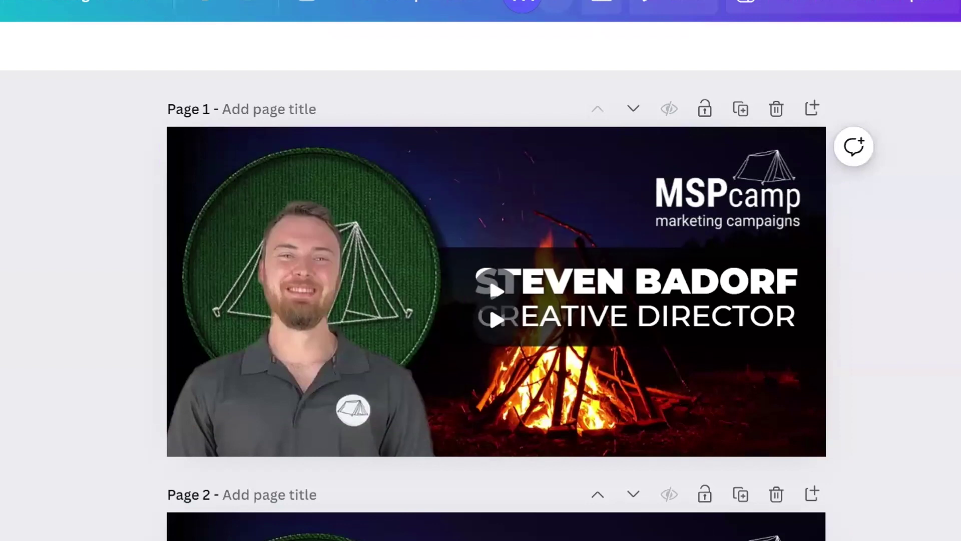
Locate 'MSP Camp Email Signatures (2).gif' in the browser downloads and show it in its folder
click(890, 4)
right_click(733, 70)
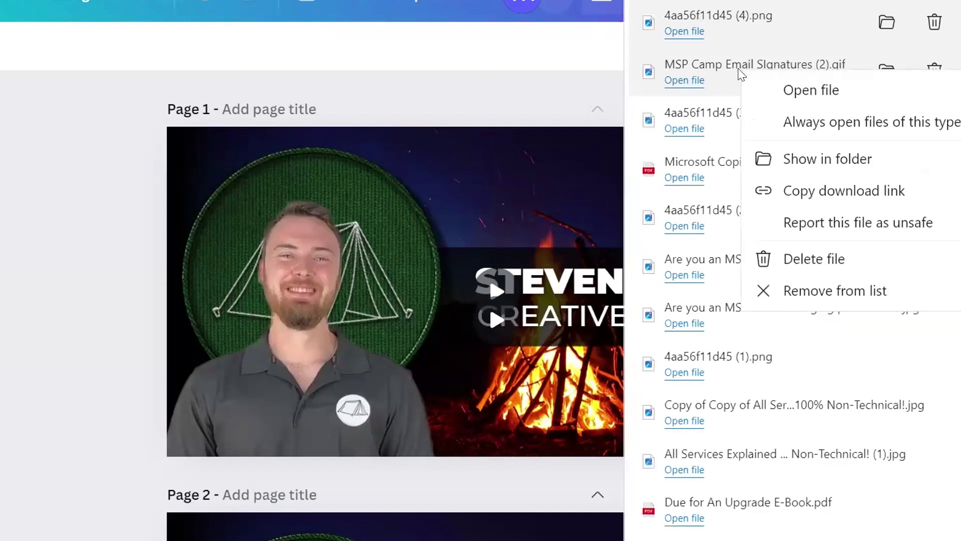
click(704, 83)
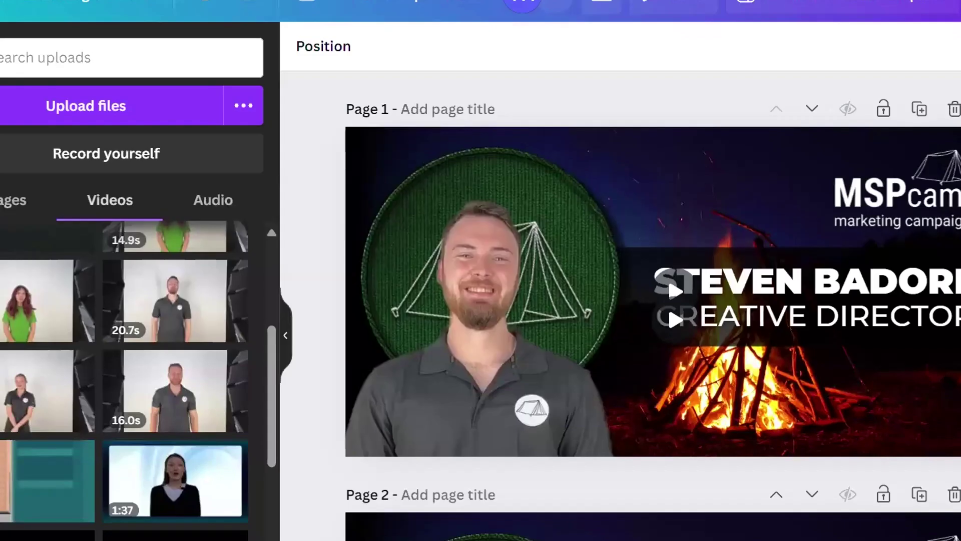
key(ctrl+j)
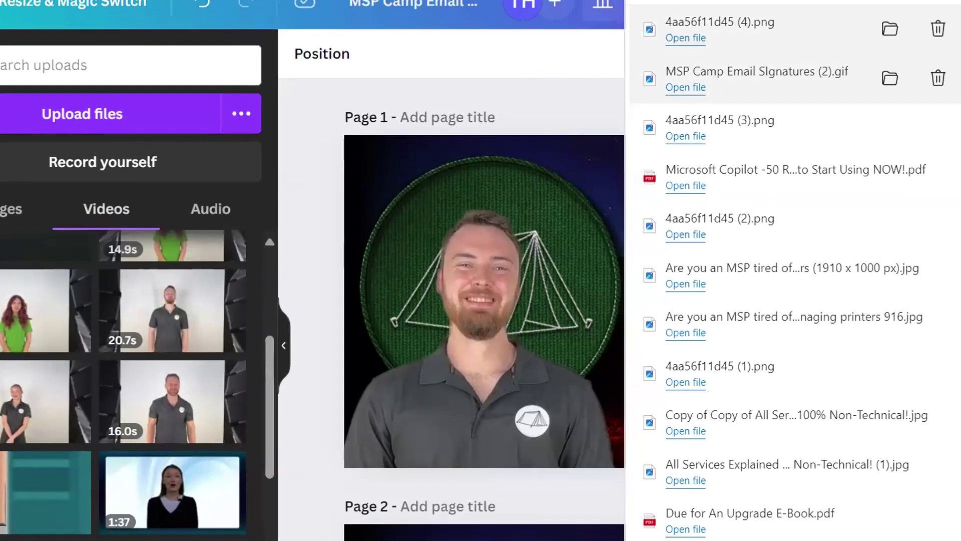
click(888, 80)
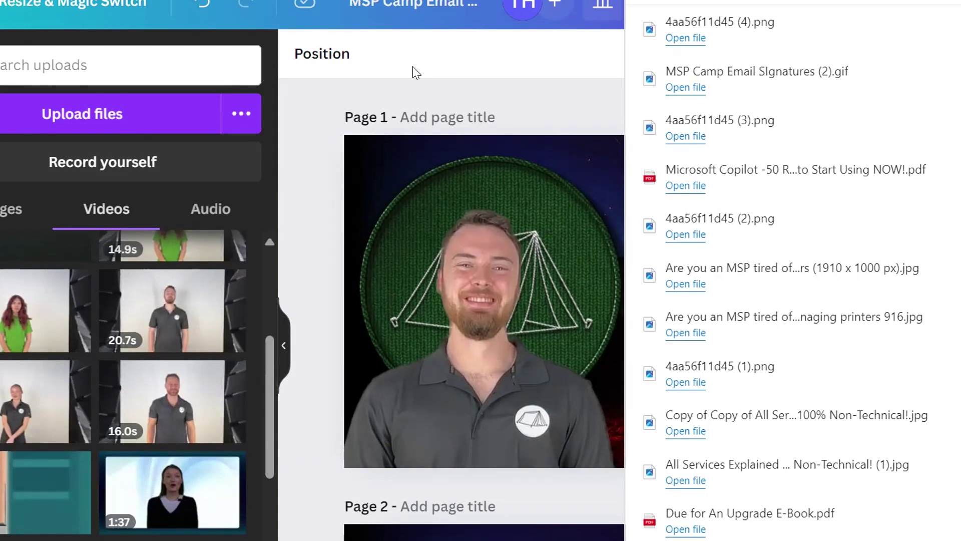
Close the browser downloads list
click(453, 62)
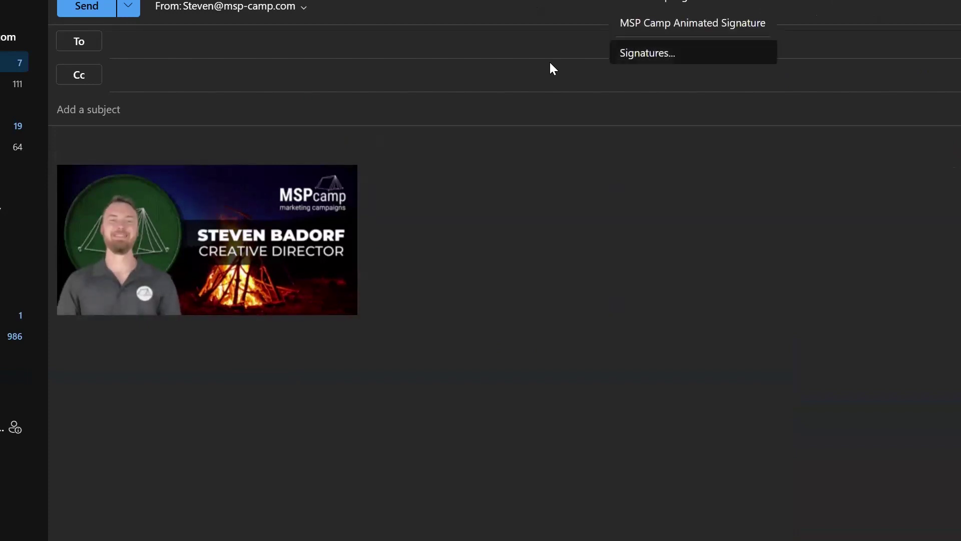
key(Escape)
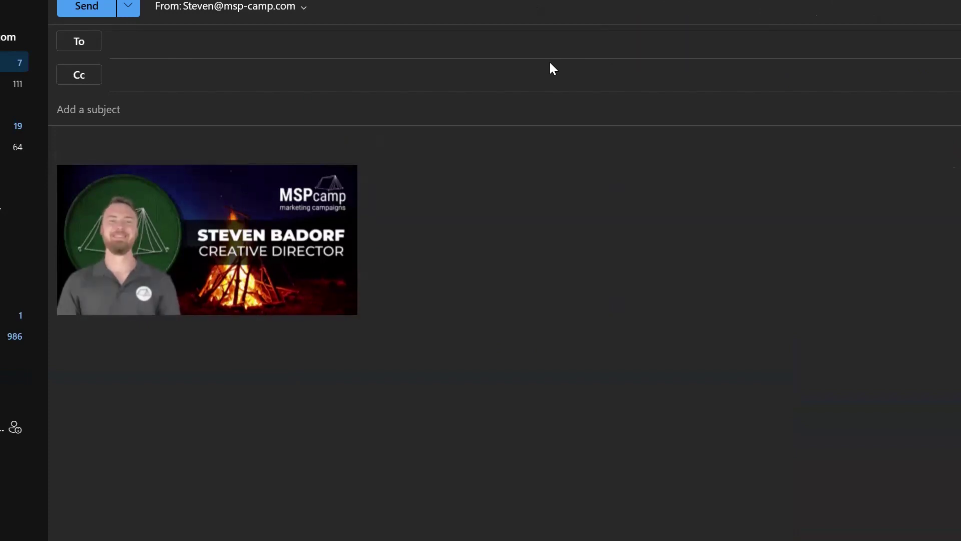